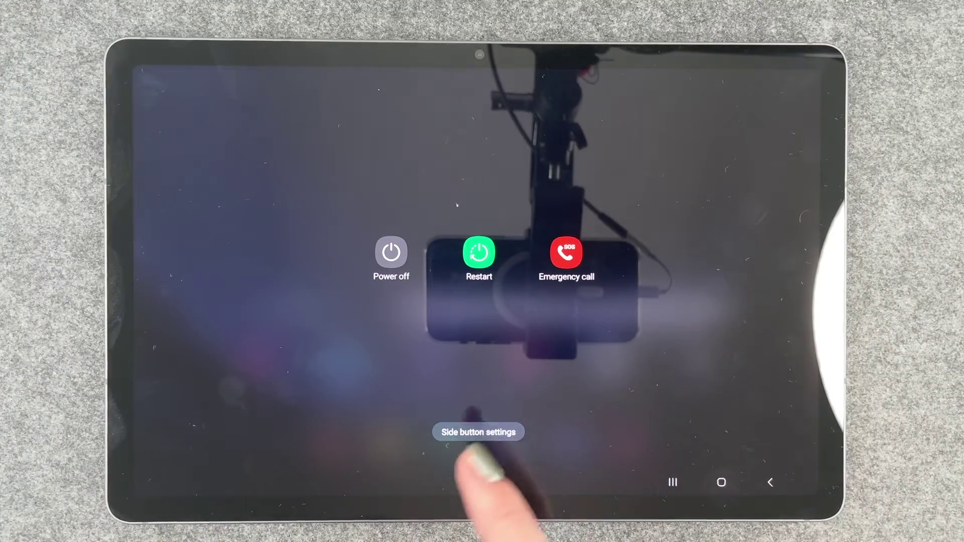
- Choose Restart from the power menu and confirm it to reboot the tablet
{"action": "left_click", "coordinate": [479, 253]}
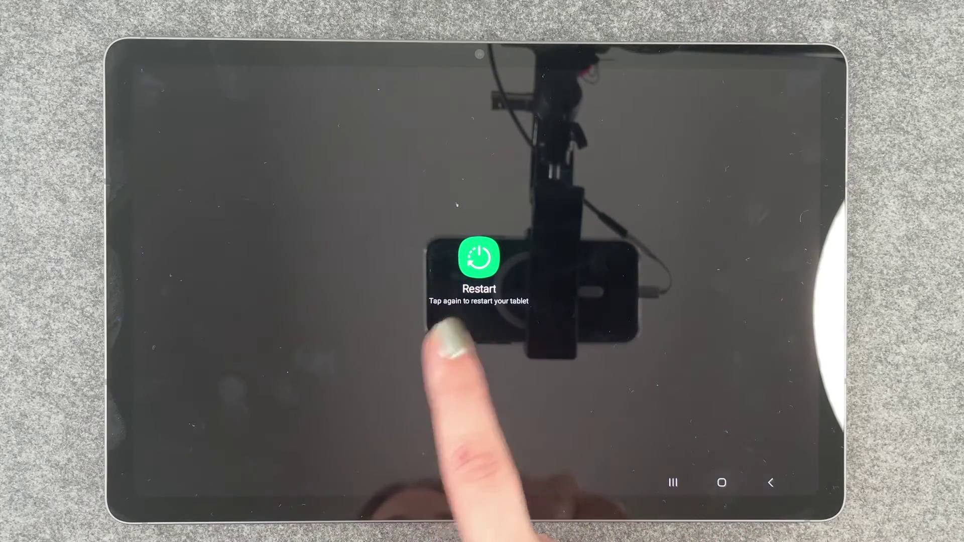
{"action": "left_click", "coordinate": [479, 258]}
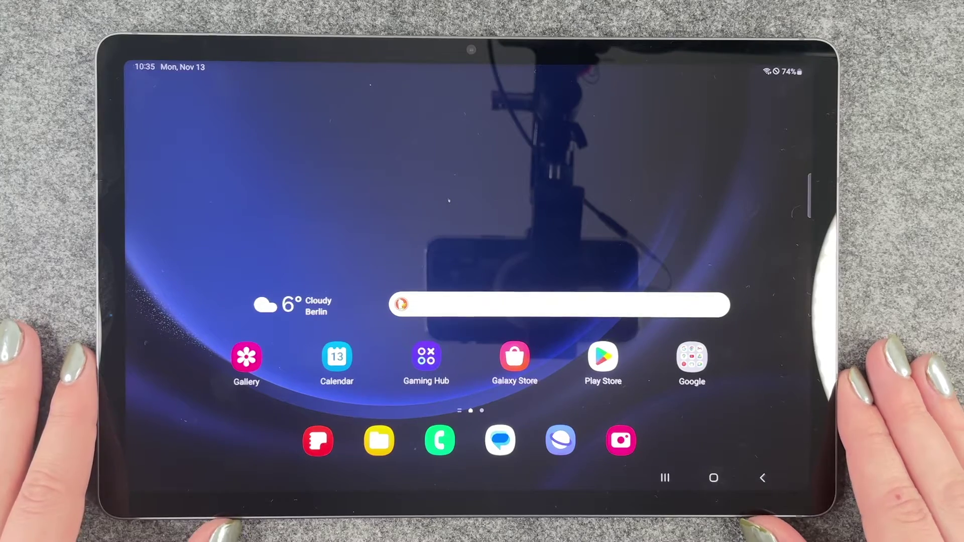
- Run Settings > Software update > Download and install, then return home
{"action": "left_click_drag", "start_coordinate": [753, 362], "coordinate": [753, 189]}
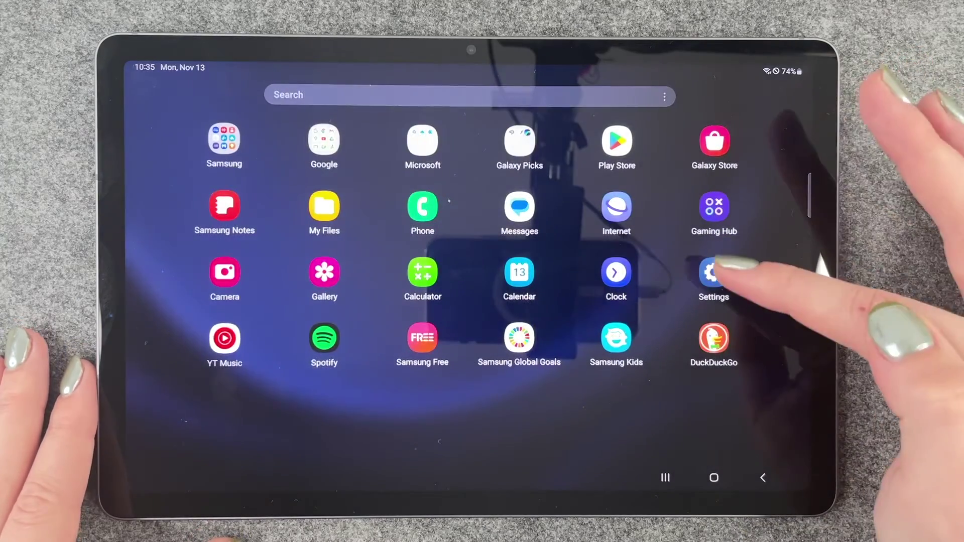
{"action": "left_click", "coordinate": [712, 272]}
{"action": "scroll", "coordinate": [331, 338], "scroll_direction": "down", "scroll_amount": 5}
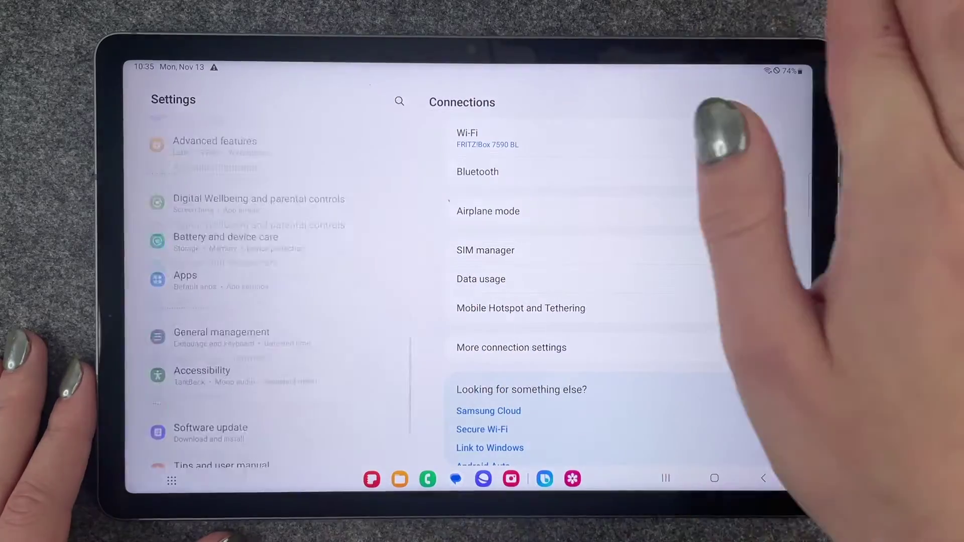
{"action": "left_click", "coordinate": [211, 362]}
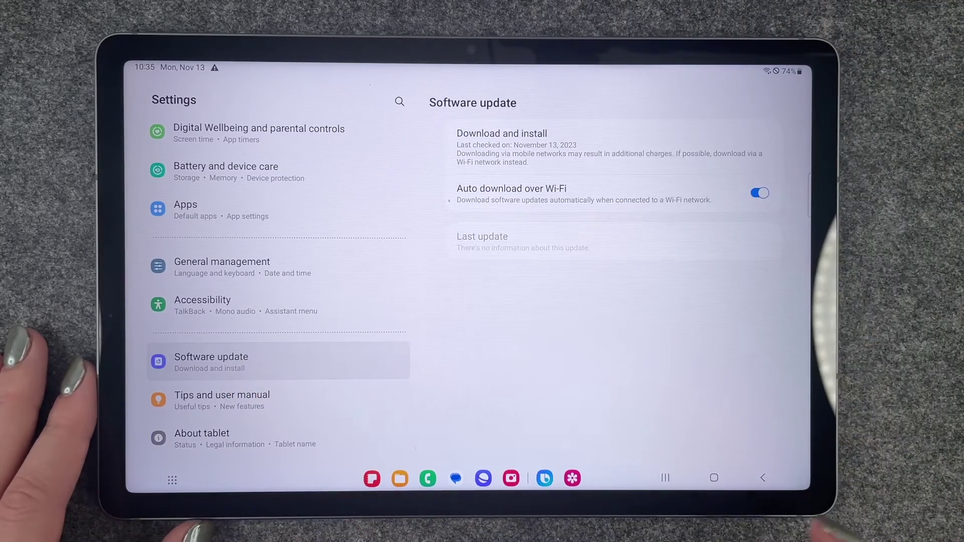
{"action": "left_click", "coordinate": [677, 141]}
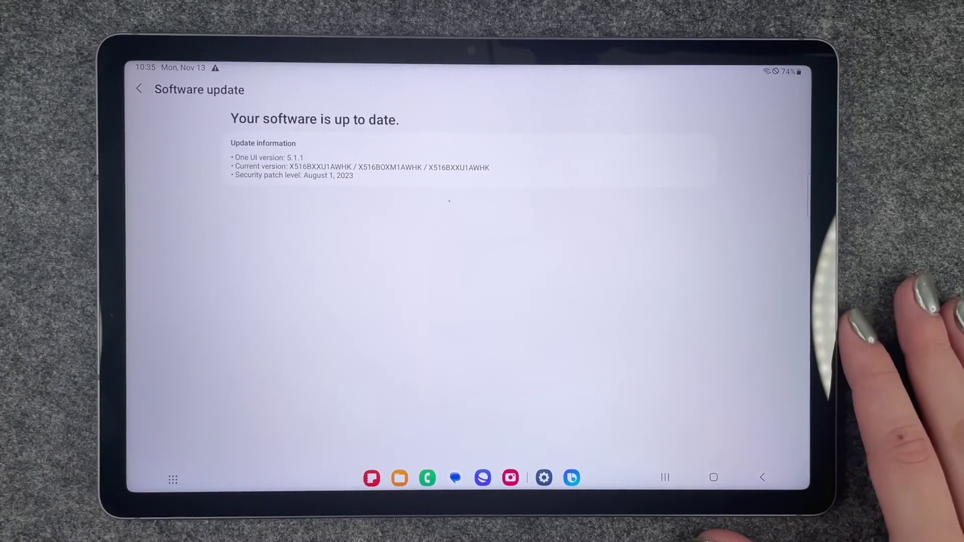
{"action": "left_click", "coordinate": [716, 480]}
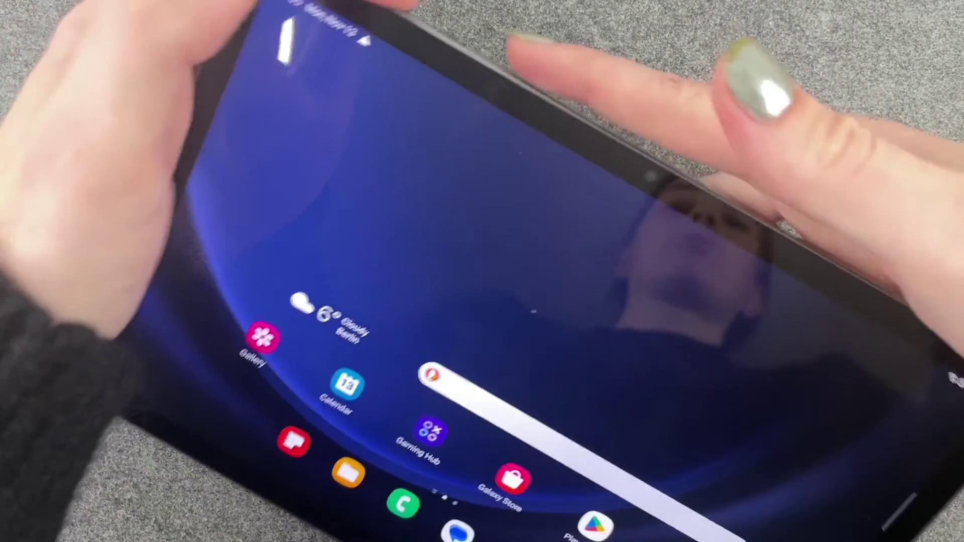
- Force-reboot the tablet with the side key until the lock screen appears
{"action": "key", "text": "XF86PowerOff"}
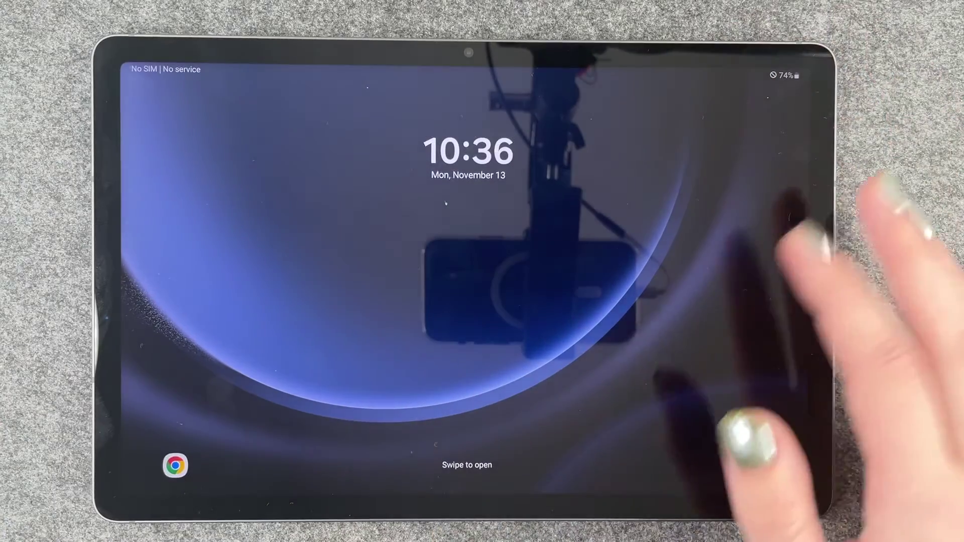
- Swipe up on the lock screen to reach the home screen
{"action": "left_click_drag", "start_coordinate": [528, 338], "coordinate": [527, 189]}
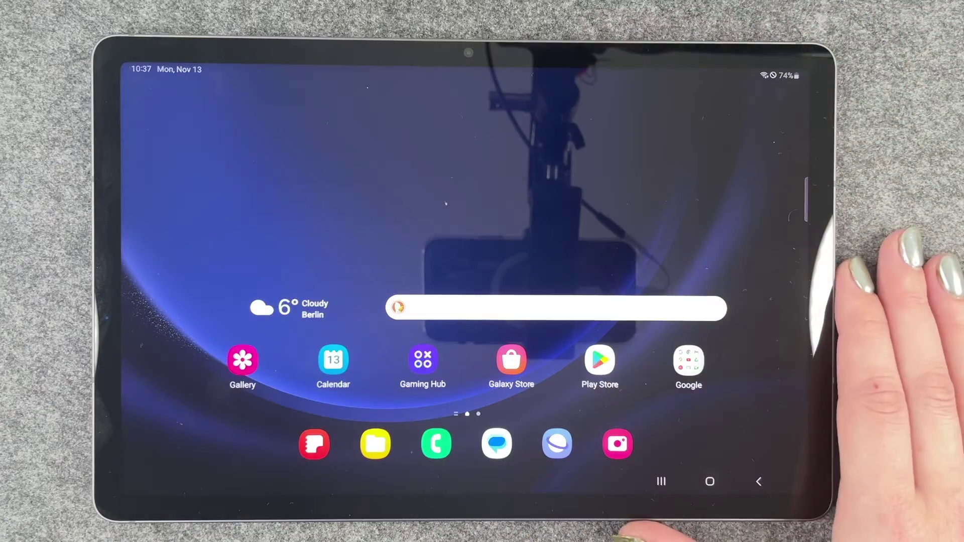